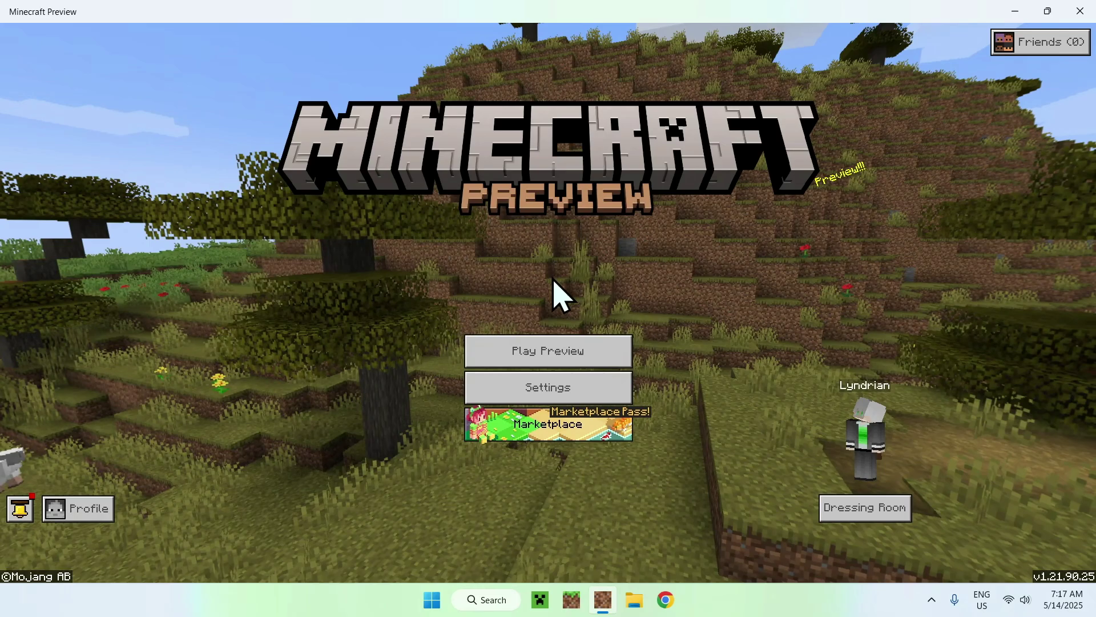
Start a new blank world in Creative game mode and submit it with Create
{"action": "left_click", "coordinate": [546, 357]}
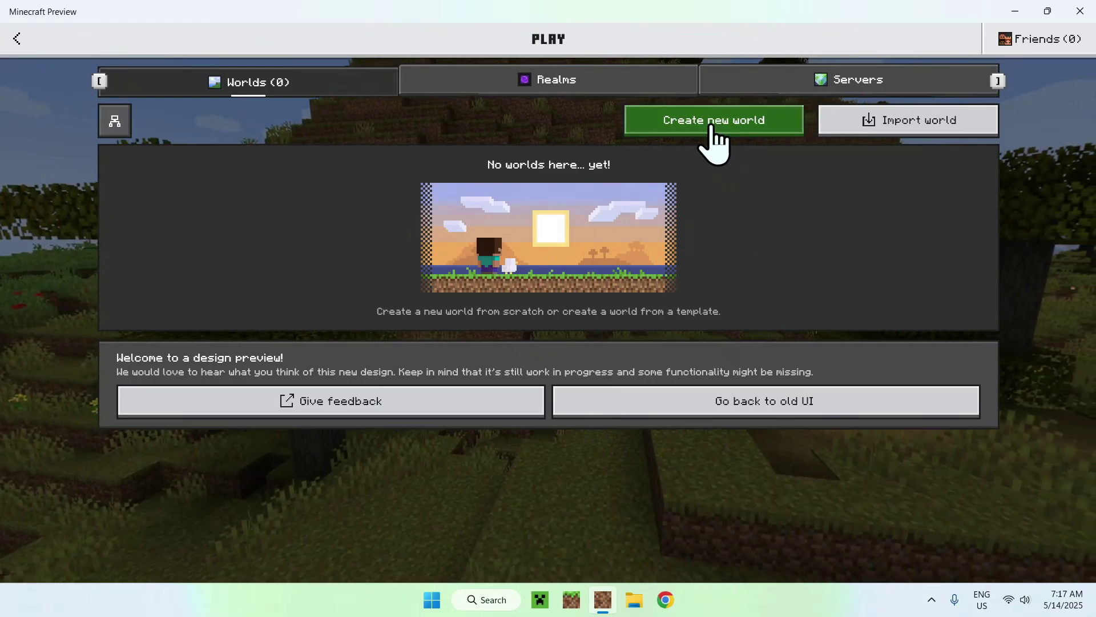
{"action": "left_click", "coordinate": [708, 122]}
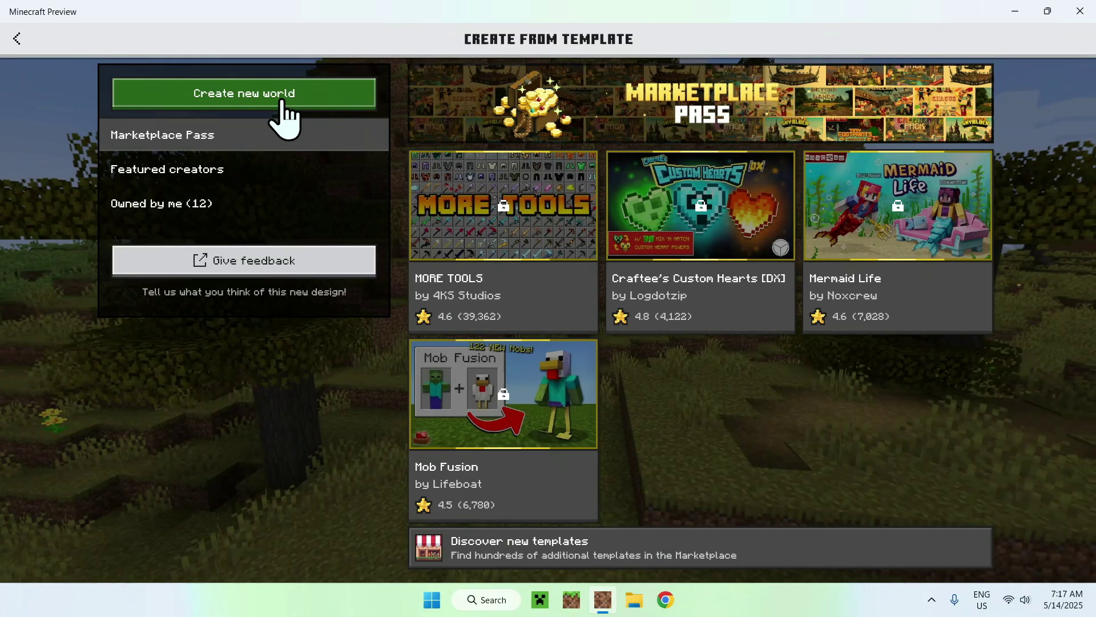
{"action": "left_click", "coordinate": [224, 97]}
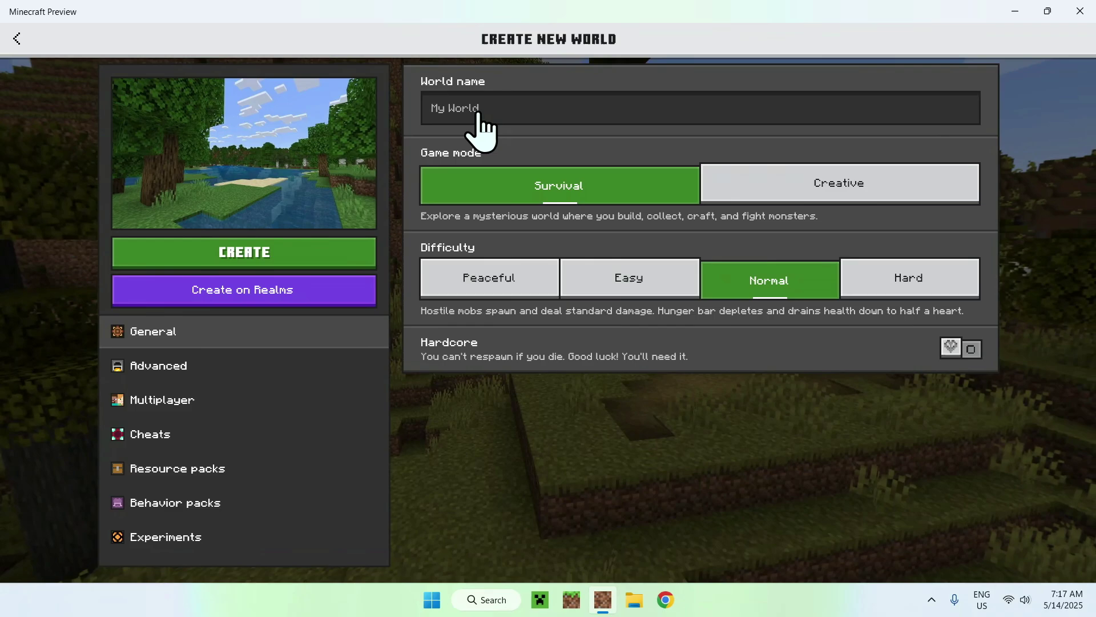
{"action": "left_click", "coordinate": [828, 188]}
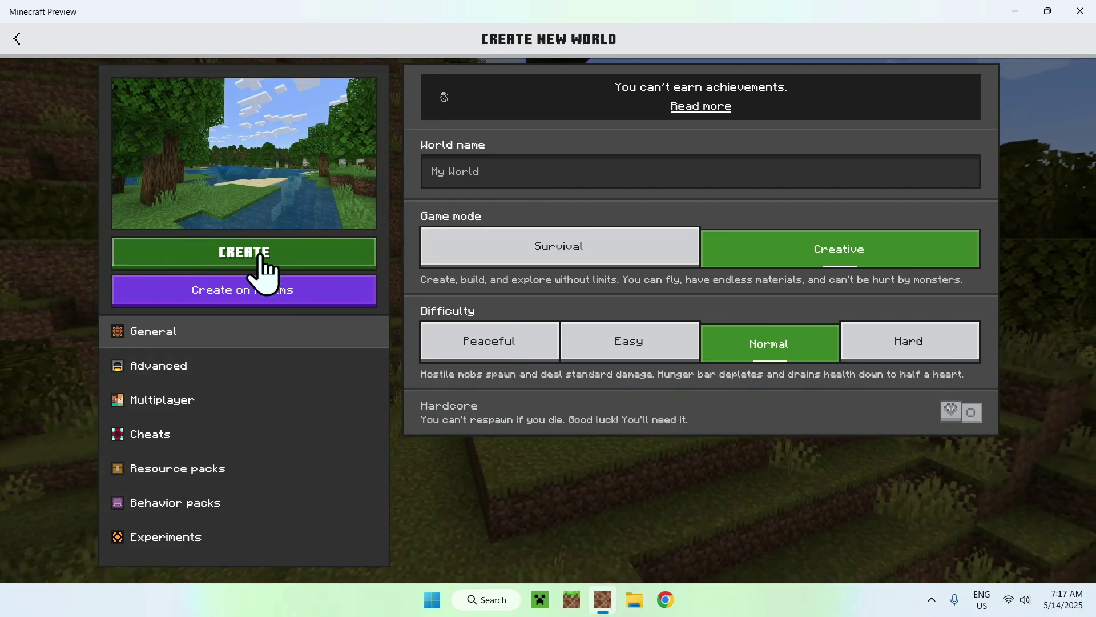
{"action": "left_click", "coordinate": [240, 251]}
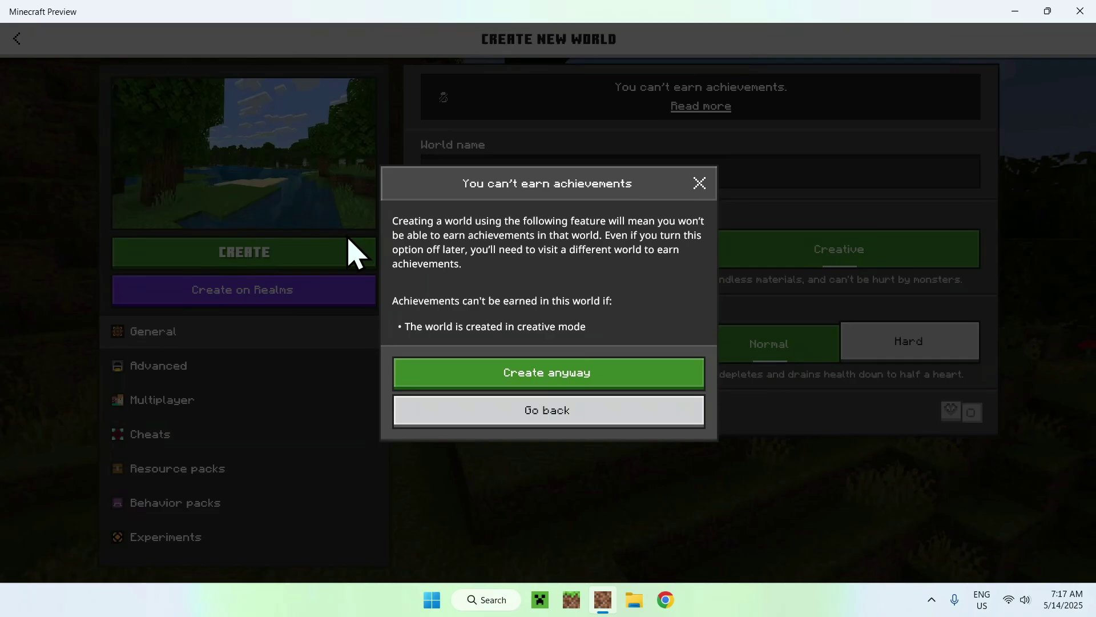
Accept 'Create anyway' on the achievements warning, then walk across the grassland to the riverbank
{"action": "left_click", "coordinate": [545, 377]}
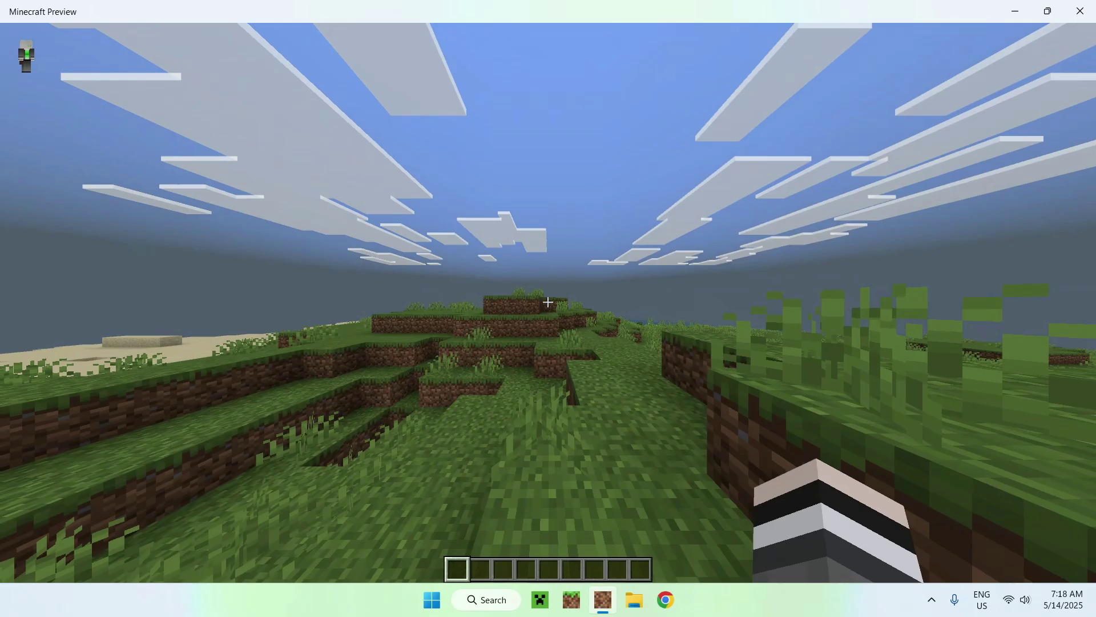
{"action": "key", "text": "w"}
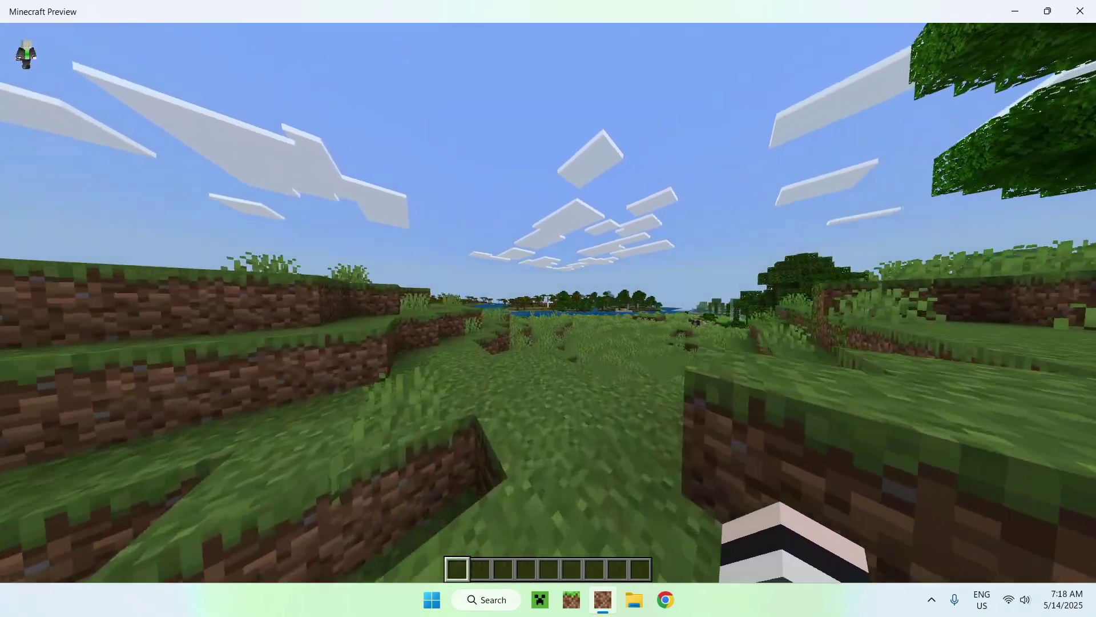
{"action": "key", "text": "w"}
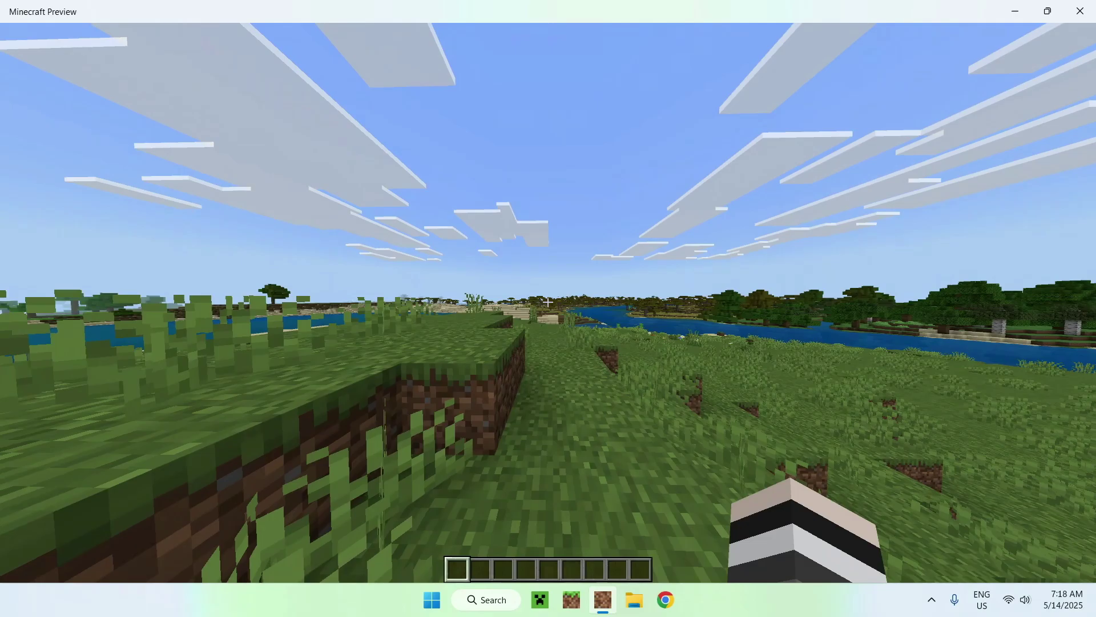
{"action": "key", "text": "w"}
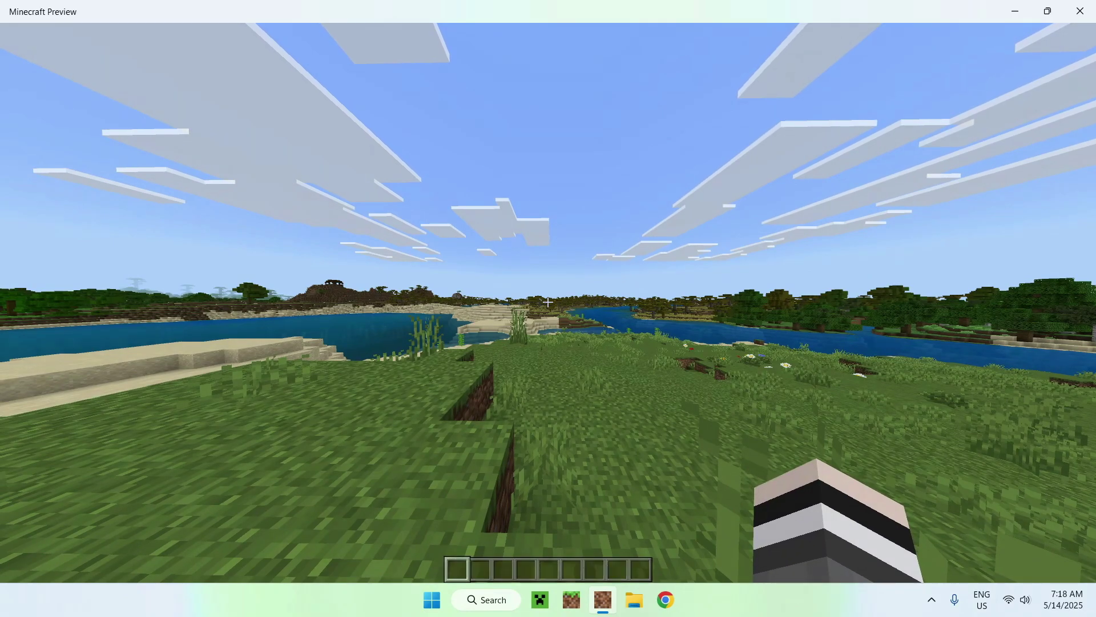
From the pause menu, set Video Settings' Graphics Mode to Vibrant Visuals
{"action": "key", "text": "Escape"}
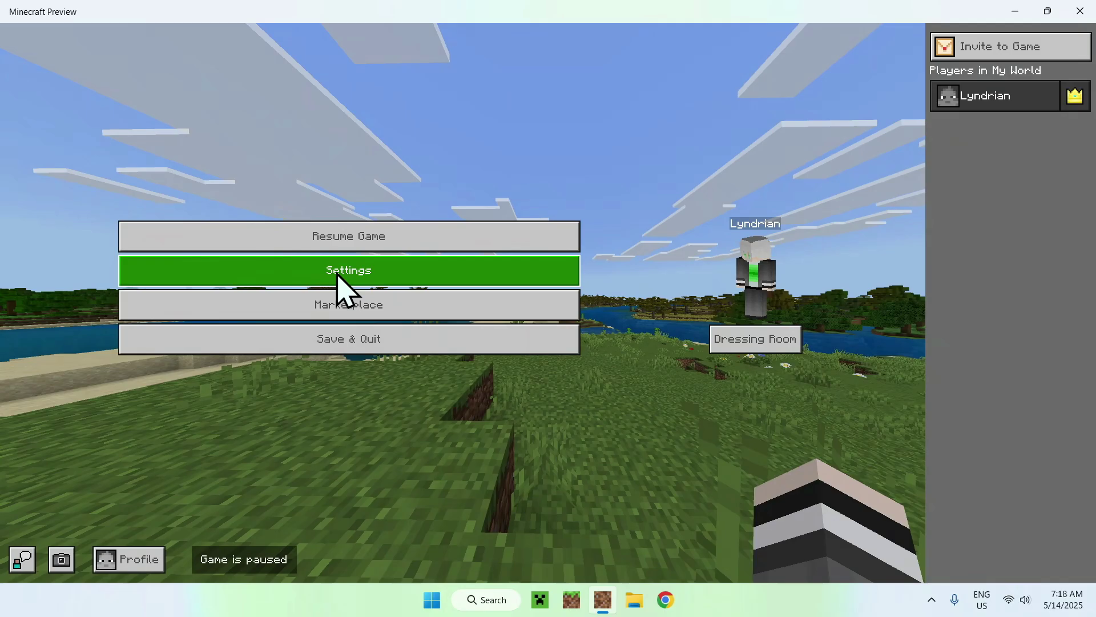
{"action": "left_click", "coordinate": [343, 269]}
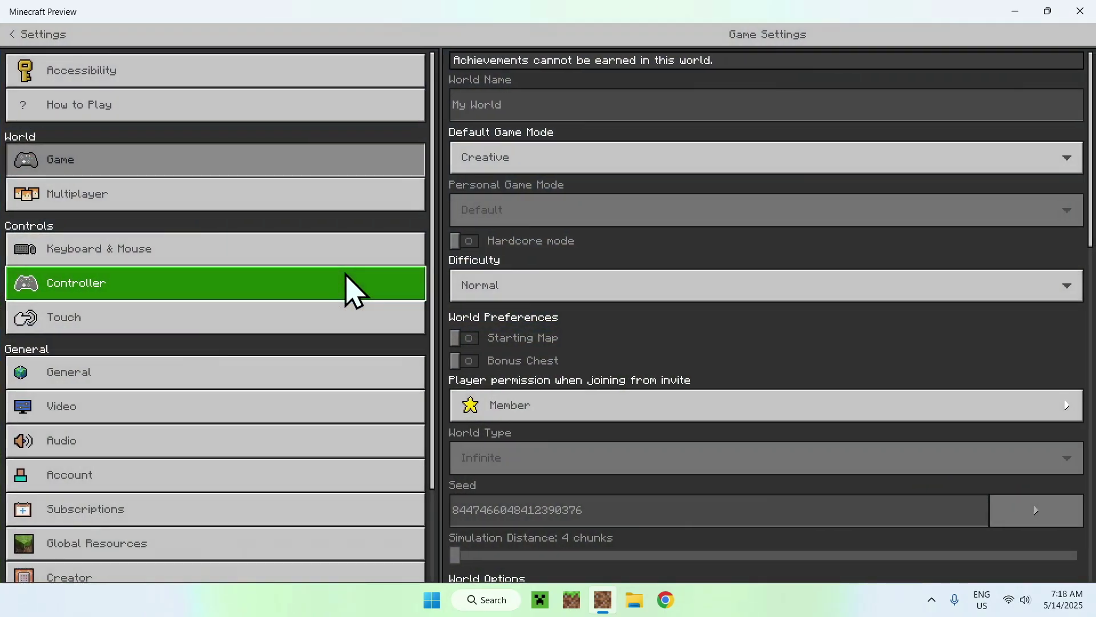
{"action": "left_click", "coordinate": [206, 419]}
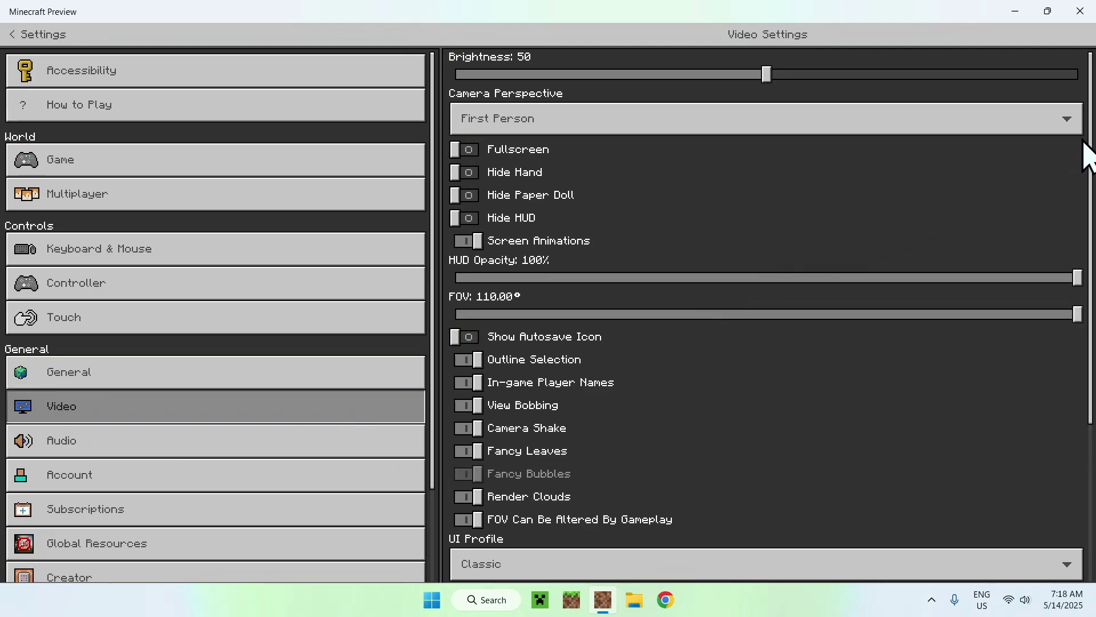
{"action": "scroll", "coordinate": [623, 537], "scroll_direction": "down", "scroll_amount": 5}
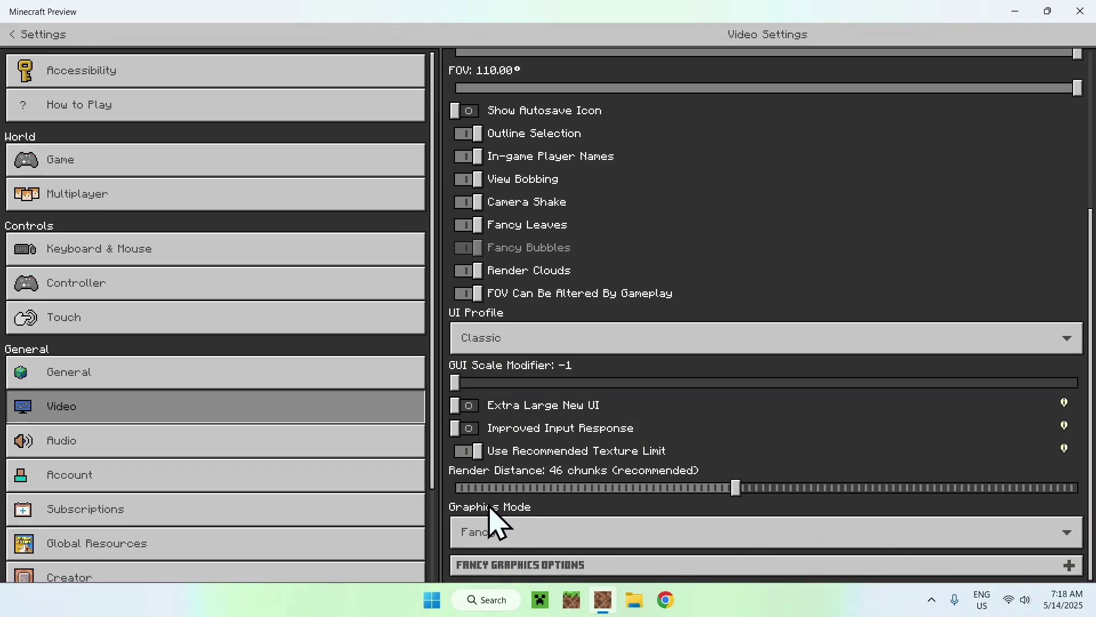
{"action": "left_click", "coordinate": [541, 537]}
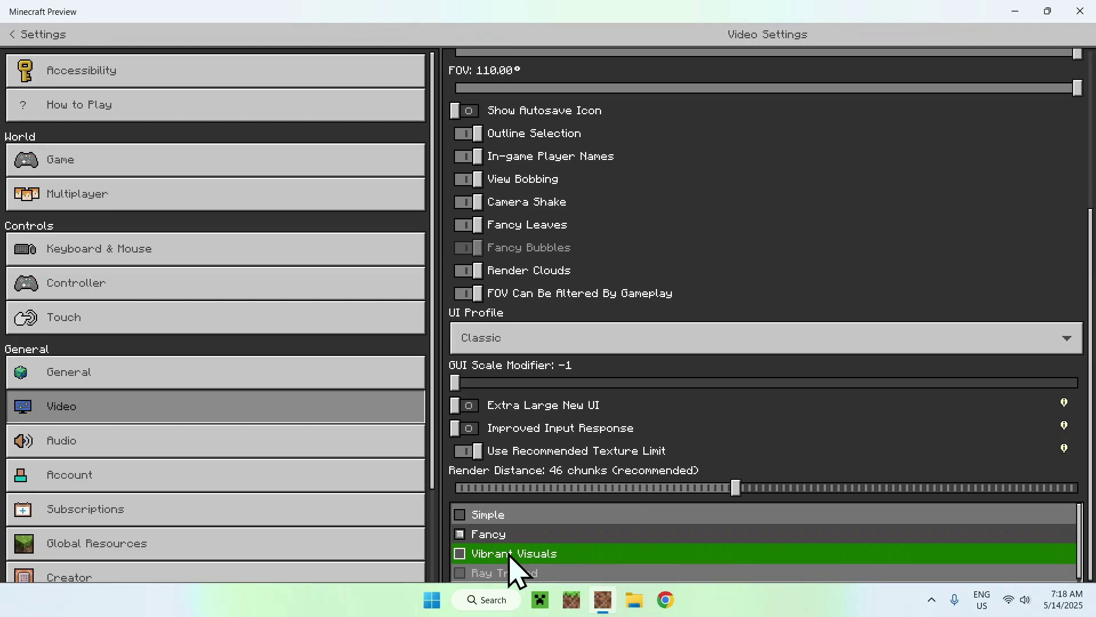
{"action": "left_click", "coordinate": [510, 554]}
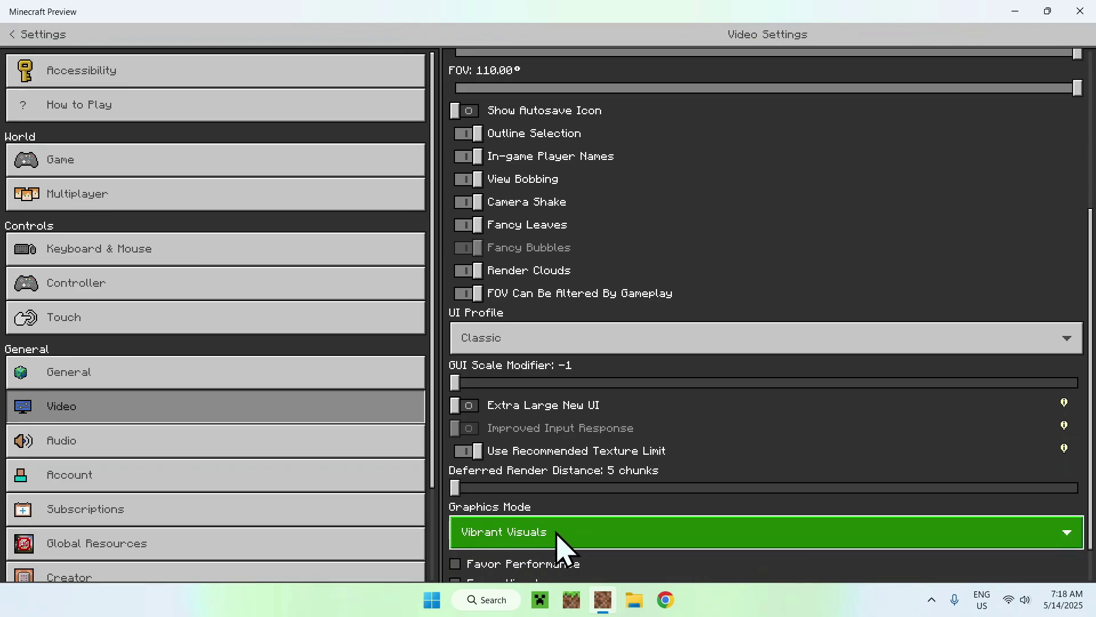
Back out of settings and the pause menu to resume playing the world
{"action": "key", "text": "Escape"}
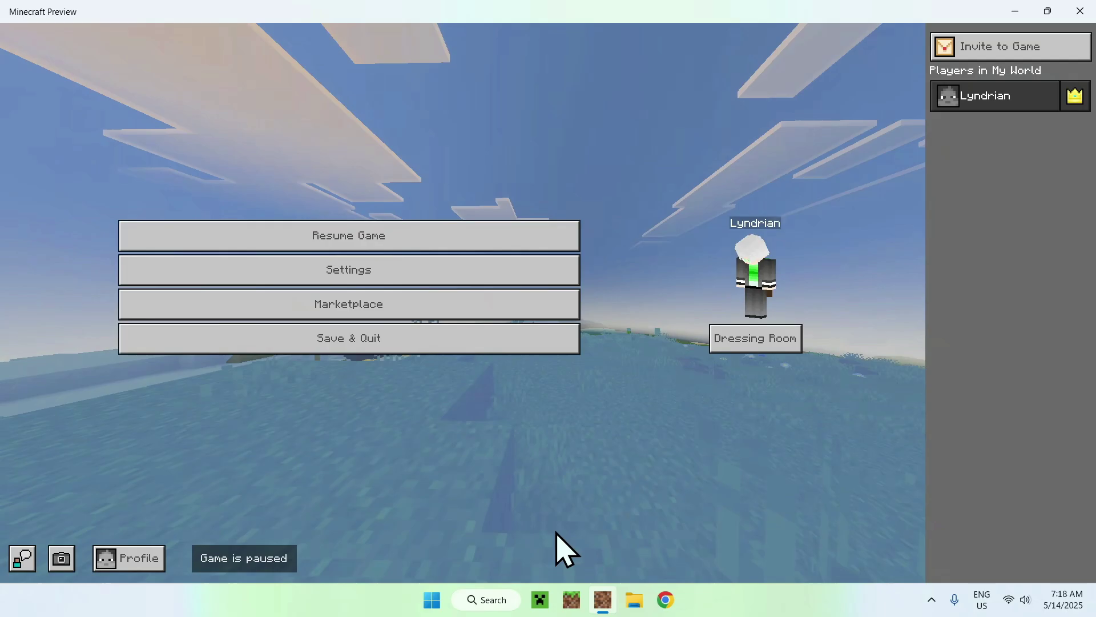
{"action": "key", "text": "Escape"}
Walk over the grassy hill onto the sunlit beach, past the sugarcane, to the water's edge
{"action": "key", "text": "w"}
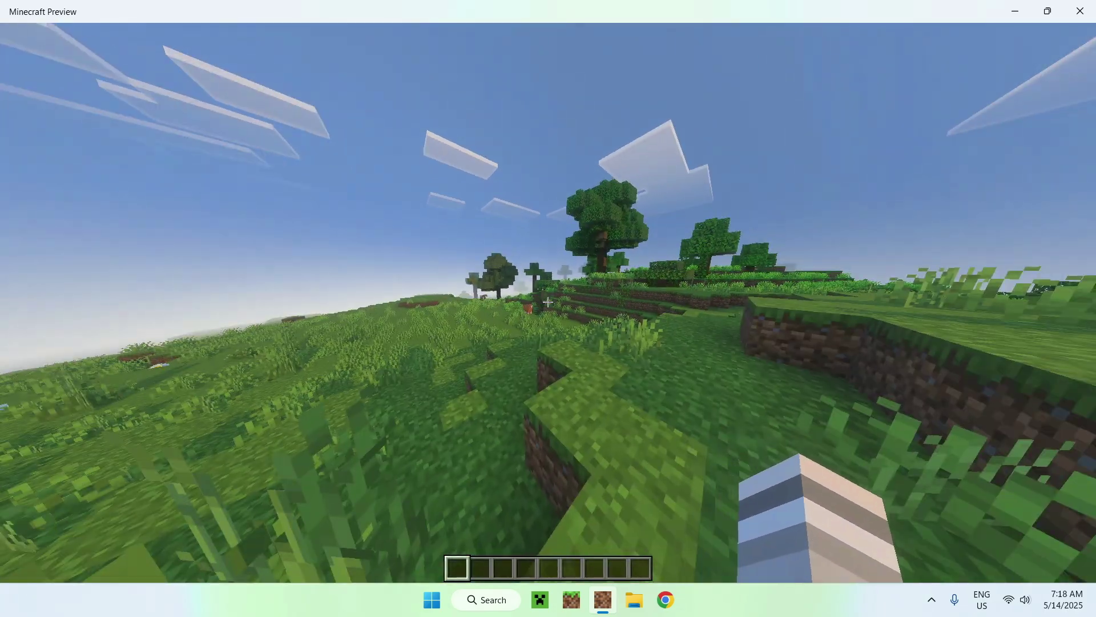
{"action": "key", "text": "w"}
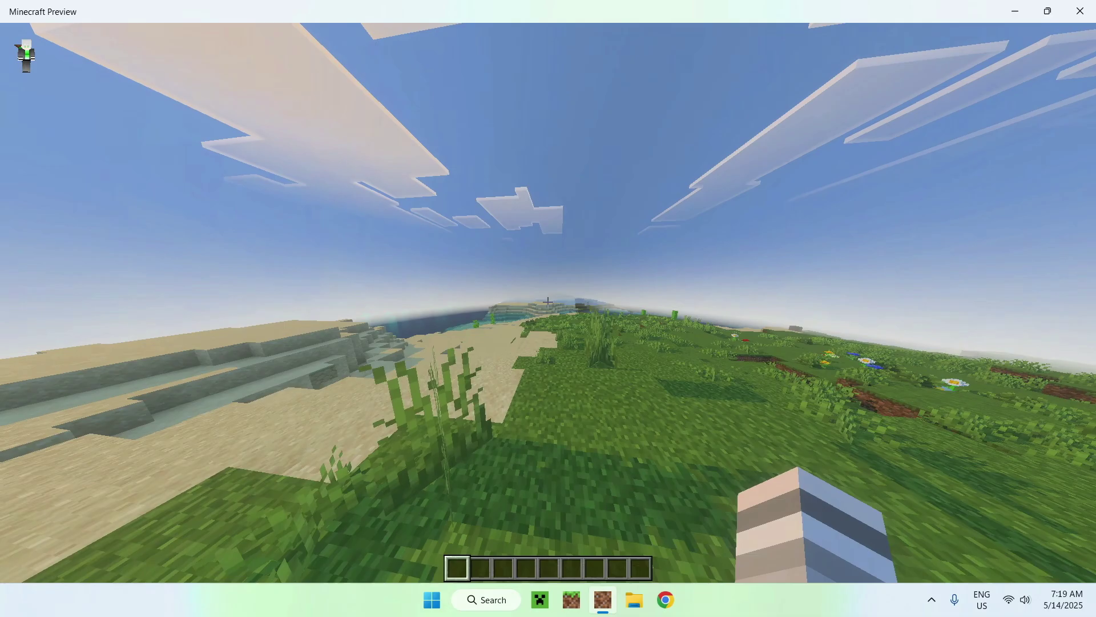
{"action": "key", "text": "w"}
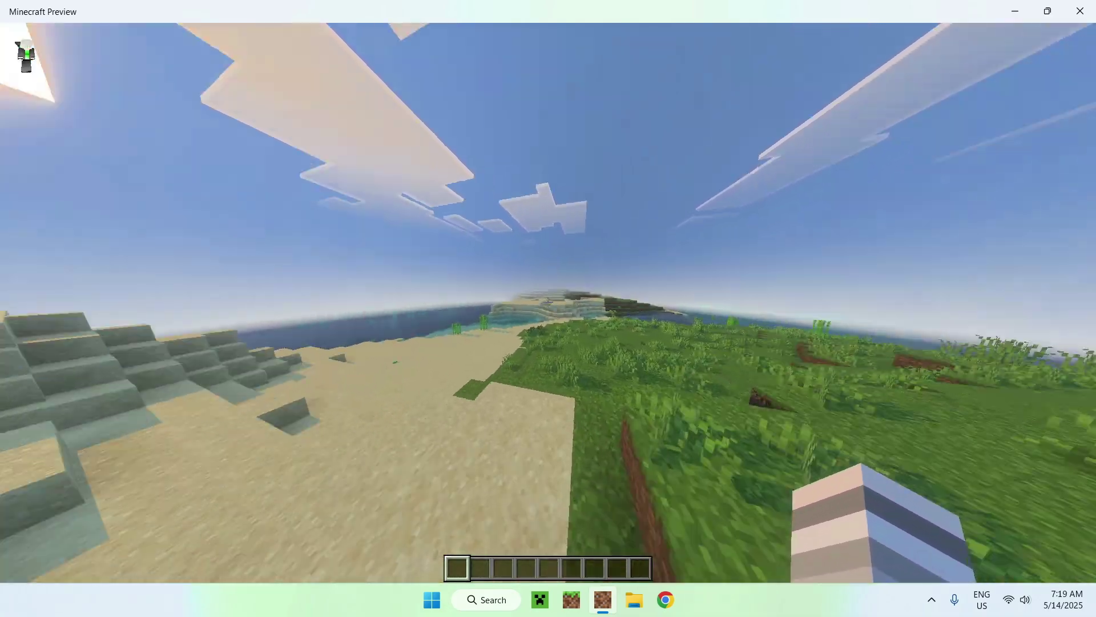
{"action": "key", "text": "w"}
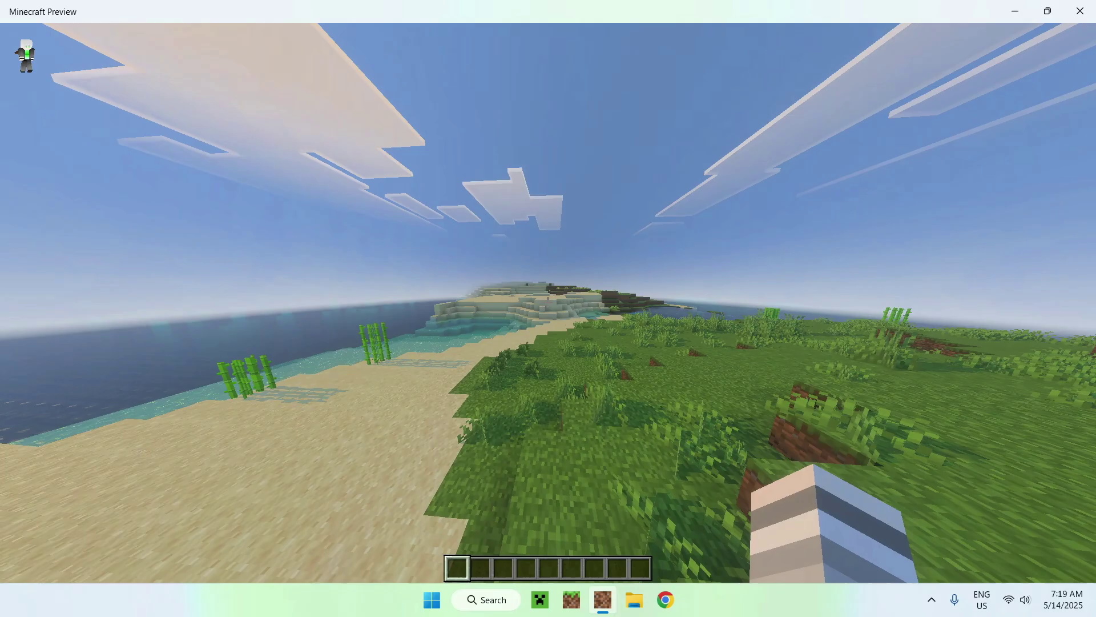
{"action": "key", "text": "w"}
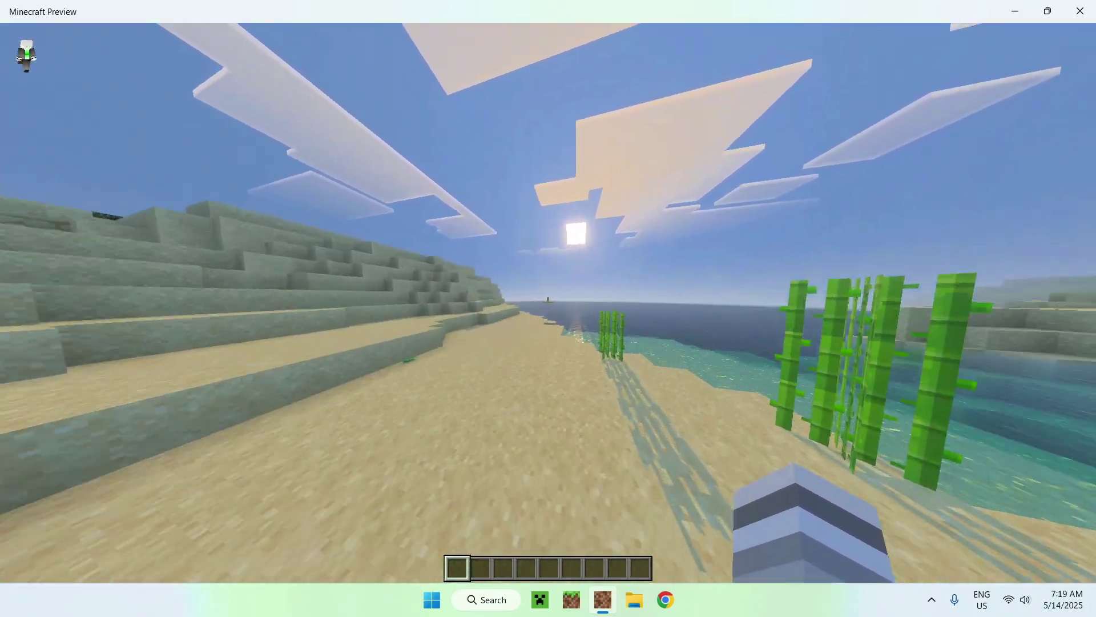
{"action": "key", "text": "w"}
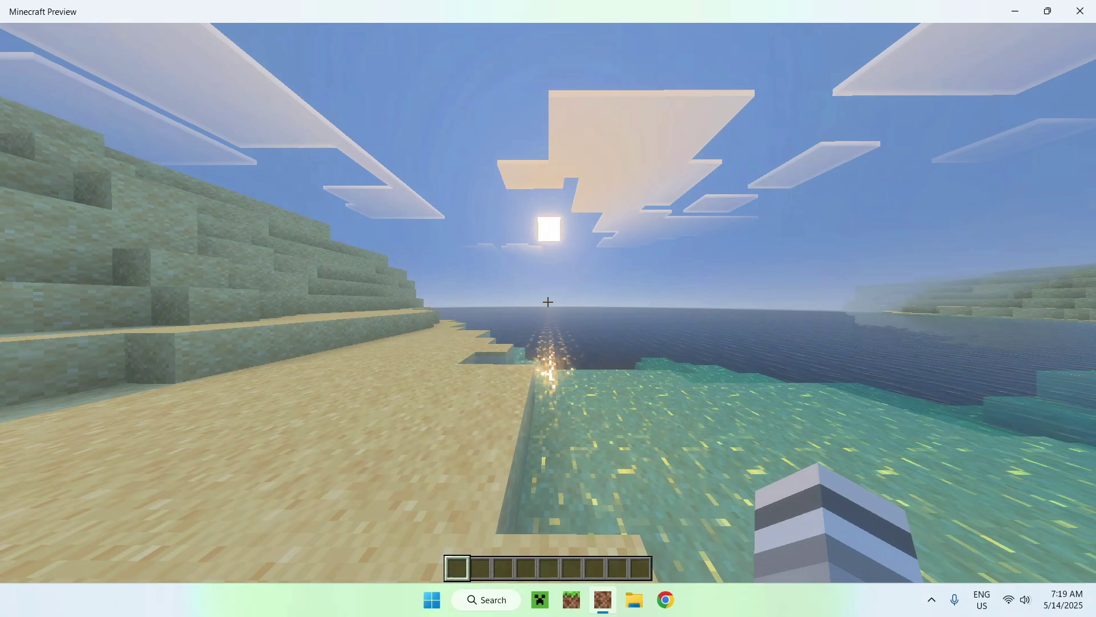
In Vibrant Visuals Options, set Clouds to Ultra, Volumetric Fog to Medium and Resolution to Native
{"action": "key", "text": "Escape"}
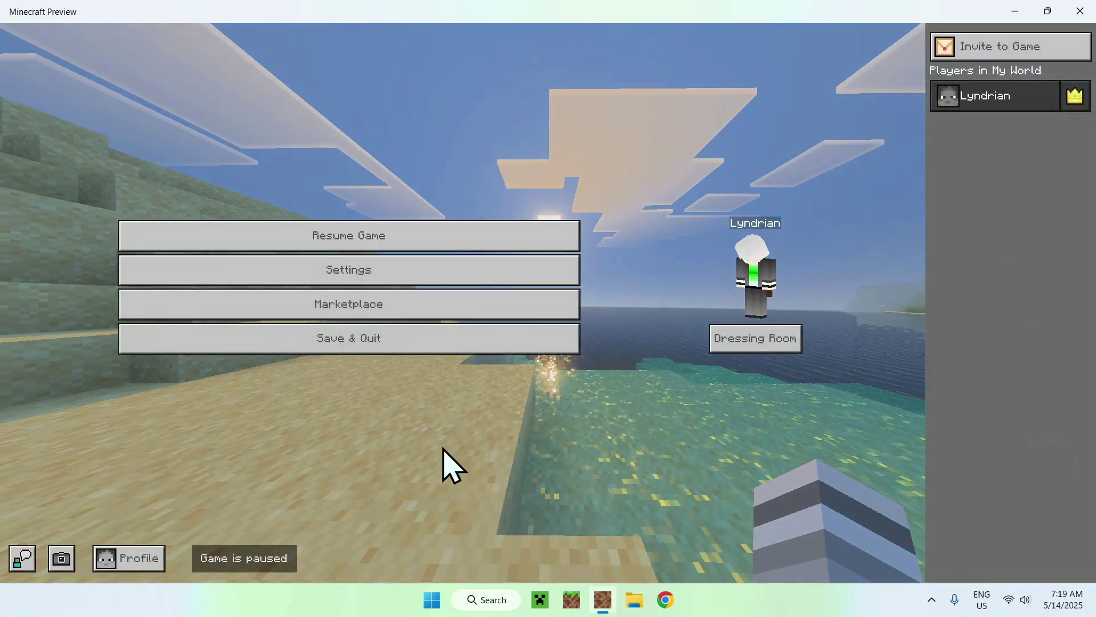
{"action": "left_click", "coordinate": [344, 274]}
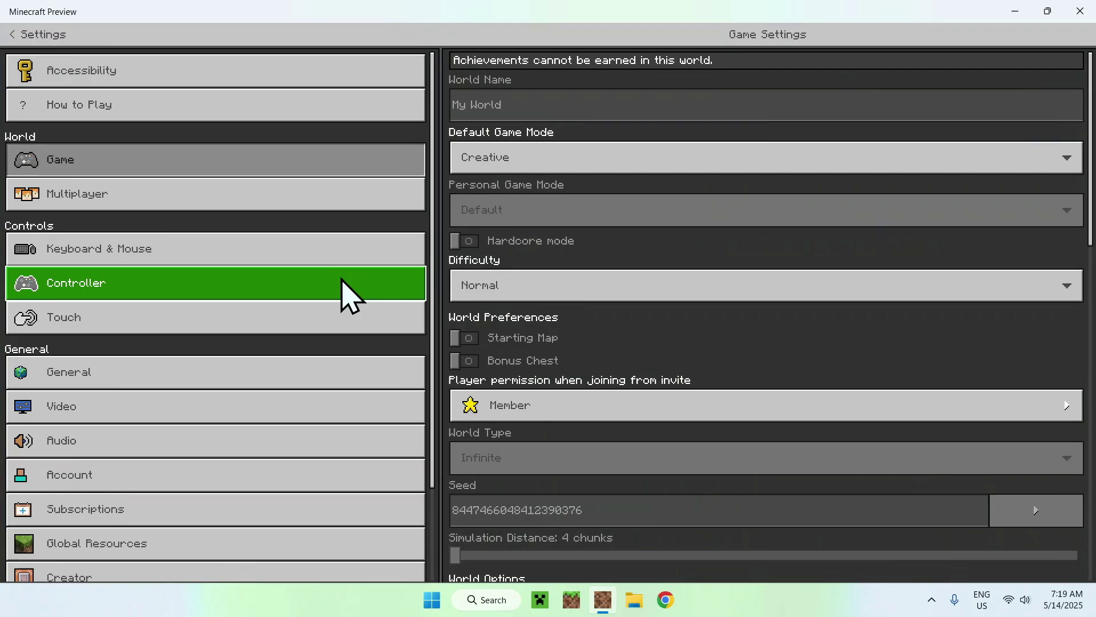
{"action": "left_click", "coordinate": [249, 406]}
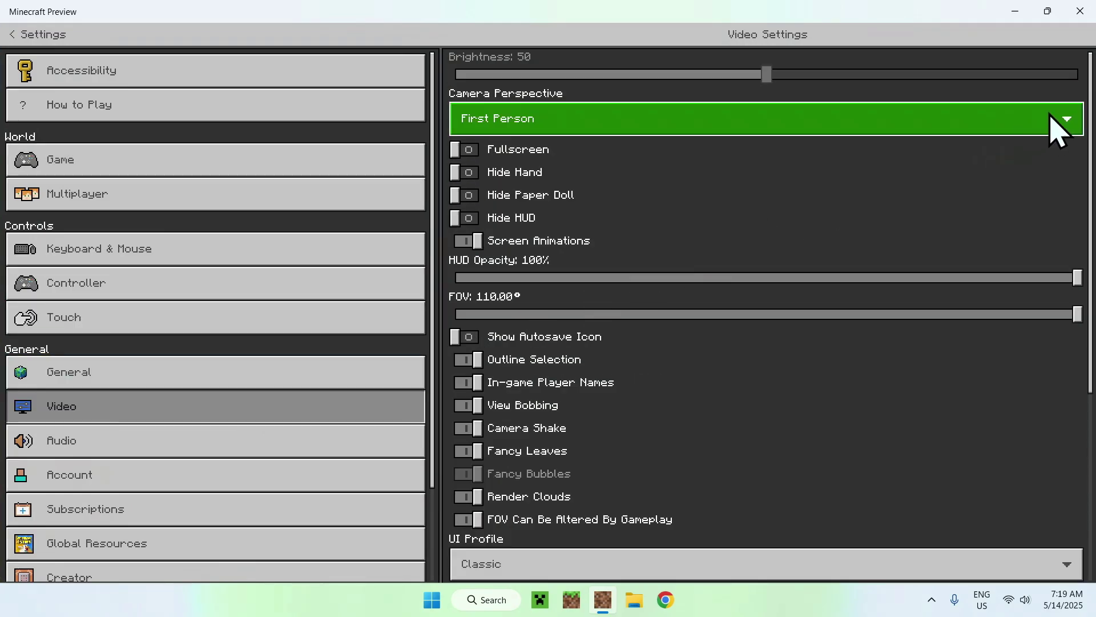
{"action": "scroll", "coordinate": [1091, 114], "scroll_direction": "down", "scroll_amount": 5}
{"action": "scroll", "coordinate": [611, 514], "scroll_direction": "down", "scroll_amount": 2}
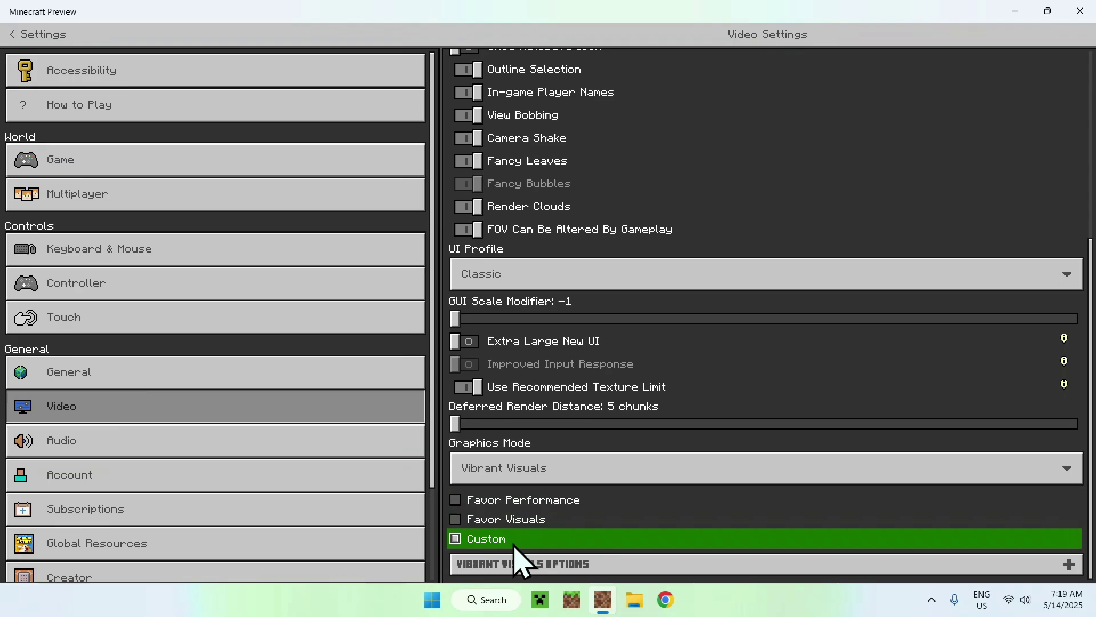
{"action": "left_click", "coordinate": [591, 565]}
{"action": "scroll", "coordinate": [546, 553], "scroll_direction": "down", "scroll_amount": 5}
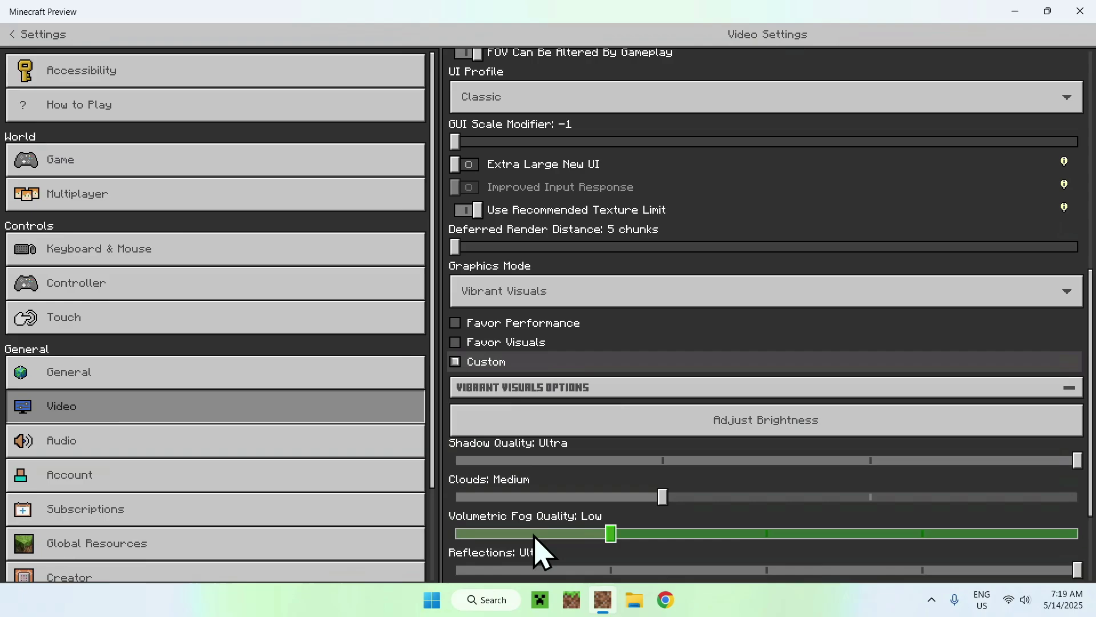
{"action": "scroll", "coordinate": [537, 551], "scroll_direction": "down", "scroll_amount": 1}
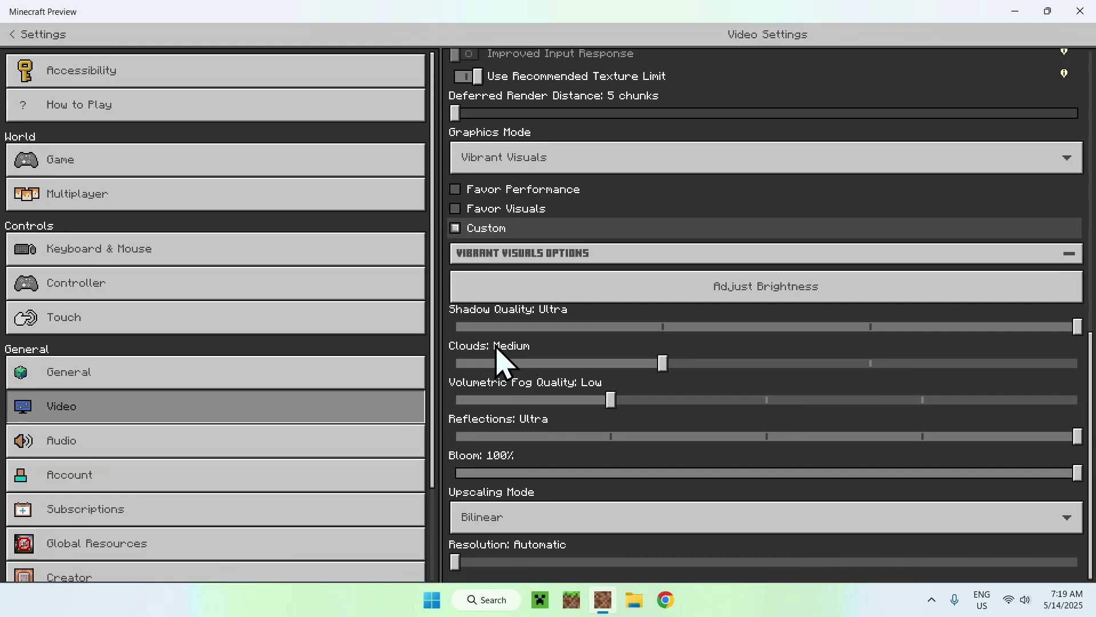
{"action": "left_click", "coordinate": [1073, 366]}
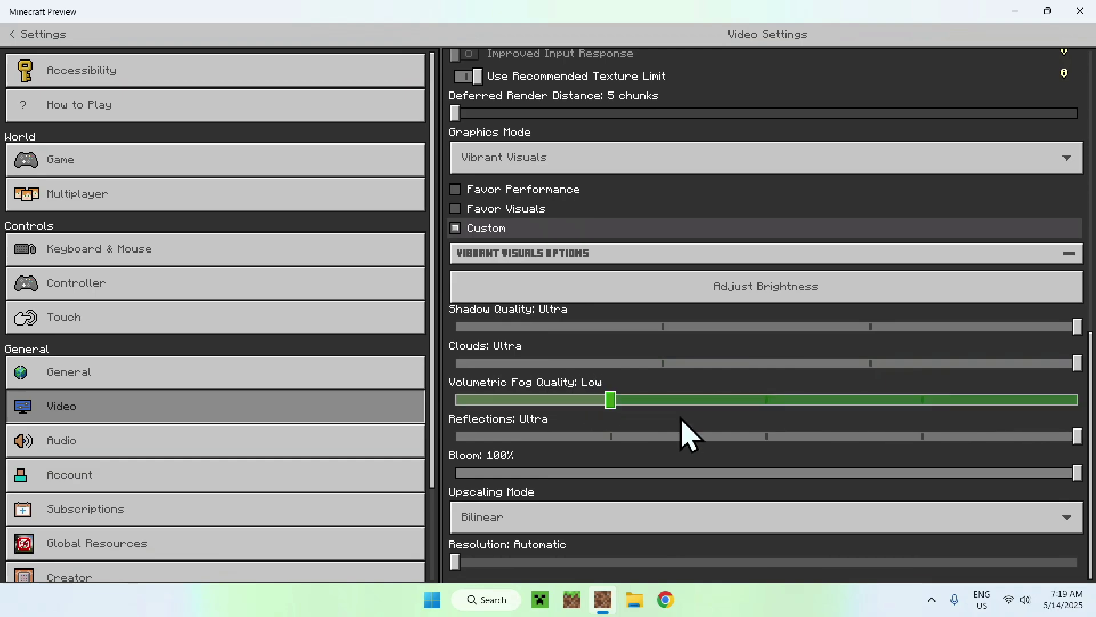
{"action": "left_click", "coordinate": [775, 401]}
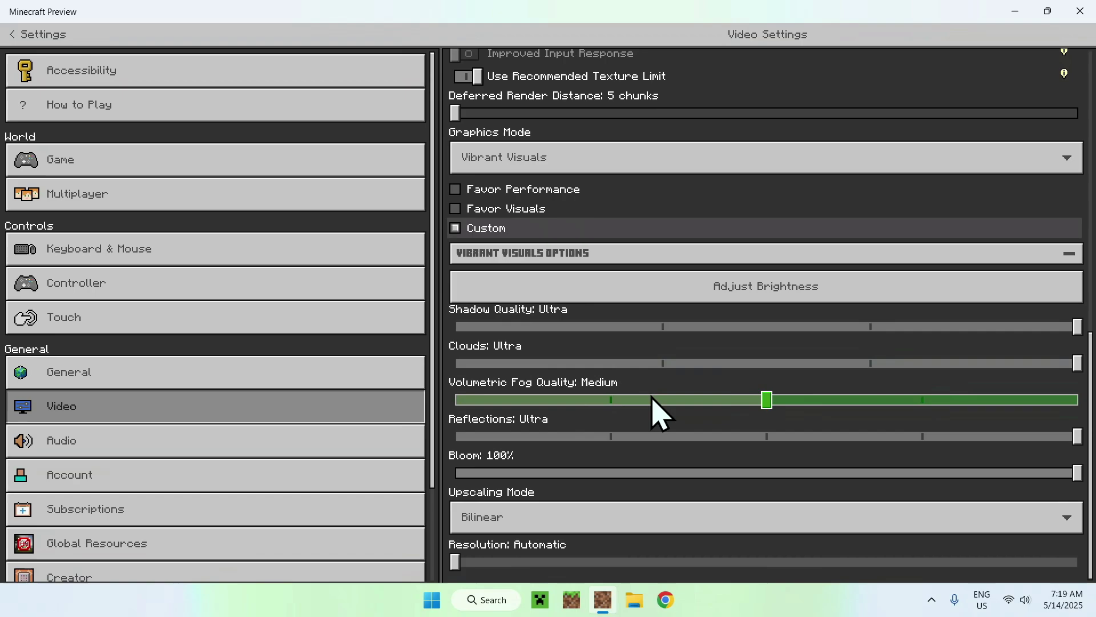
{"action": "left_click_drag", "start_coordinate": [551, 571], "coordinate": [1085, 565]}
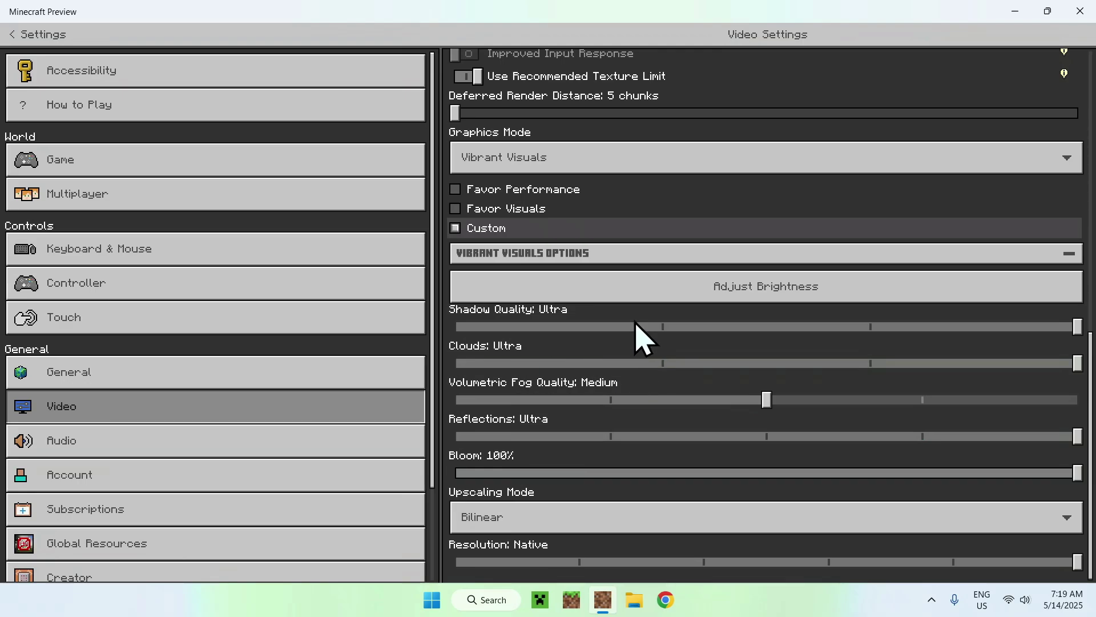
Return to the world, walk along the shore, then pause the game again
{"action": "key", "text": "Escape"}
{"action": "key", "text": "Escape"}
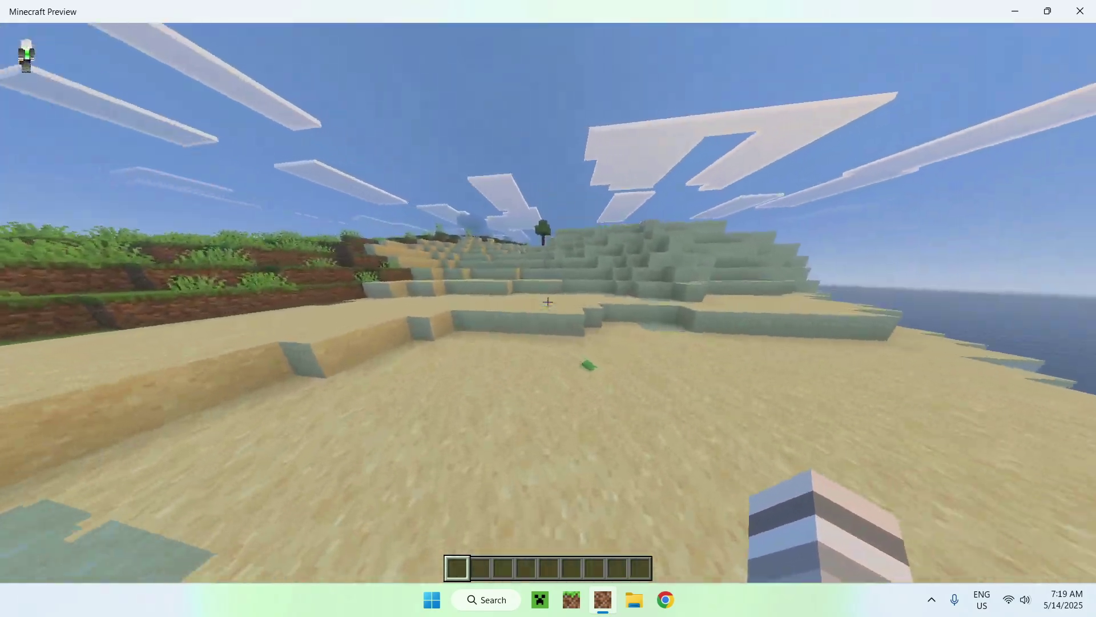
{"action": "mouse_move", "coordinate": [548, 301]}
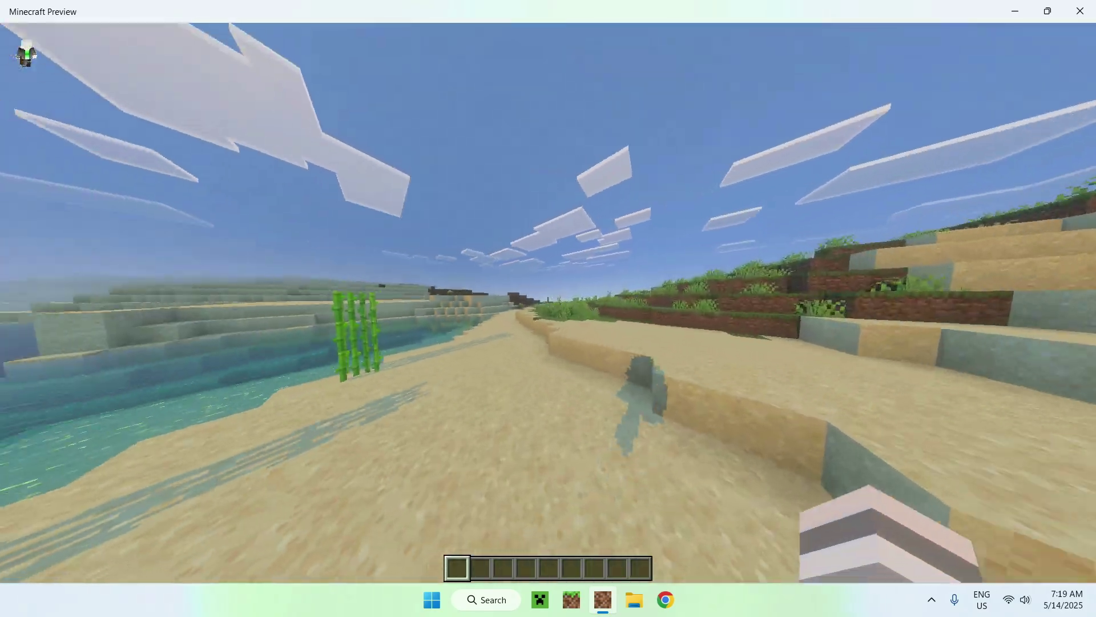
{"action": "key", "text": "w"}
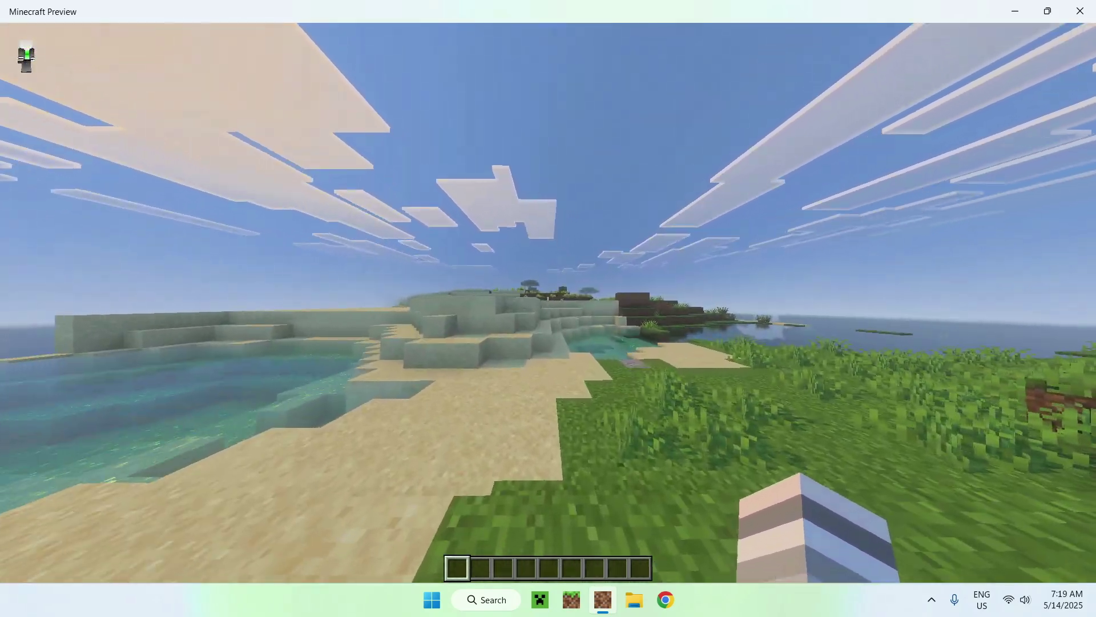
{"action": "key", "text": "Escape"}
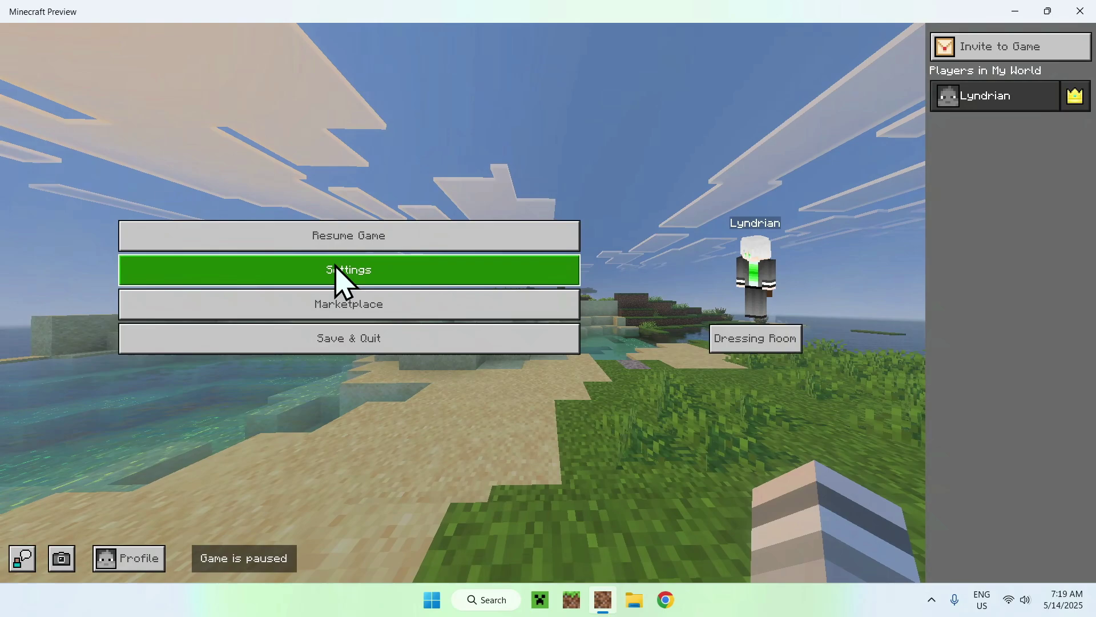
In Video Settings, step Deferred Render Distance up from 5 to the maximum 24 chunks
{"action": "left_click", "coordinate": [338, 278]}
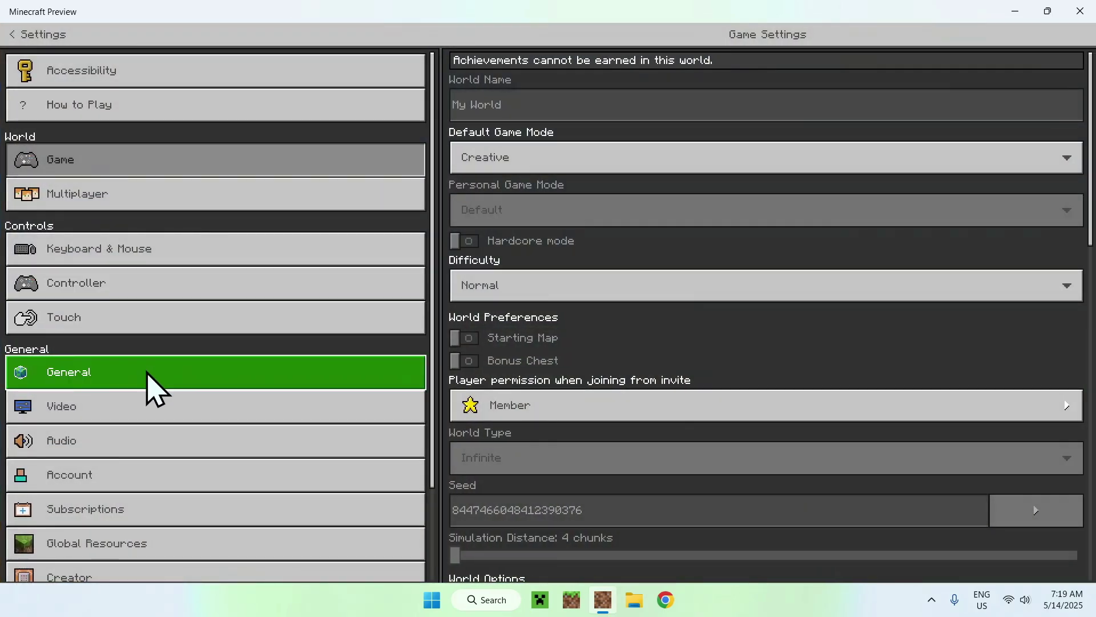
{"action": "left_click", "coordinate": [160, 417]}
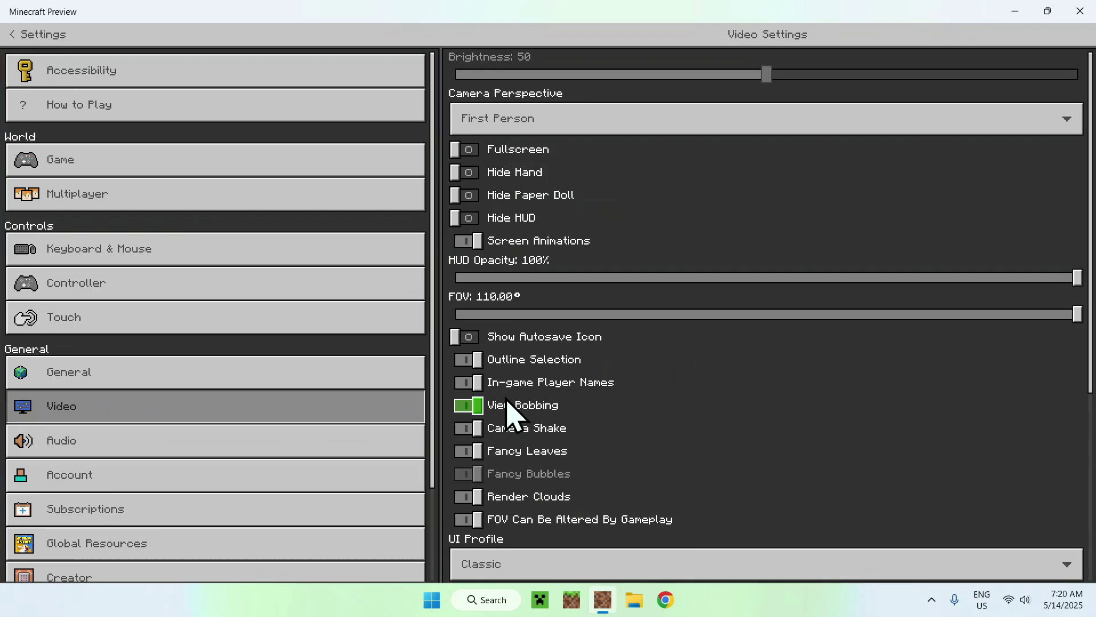
{"action": "scroll", "coordinate": [1090, 194], "scroll_direction": "down", "scroll_amount": 3}
{"action": "scroll", "coordinate": [765, 314], "scroll_direction": "down", "scroll_amount": 3}
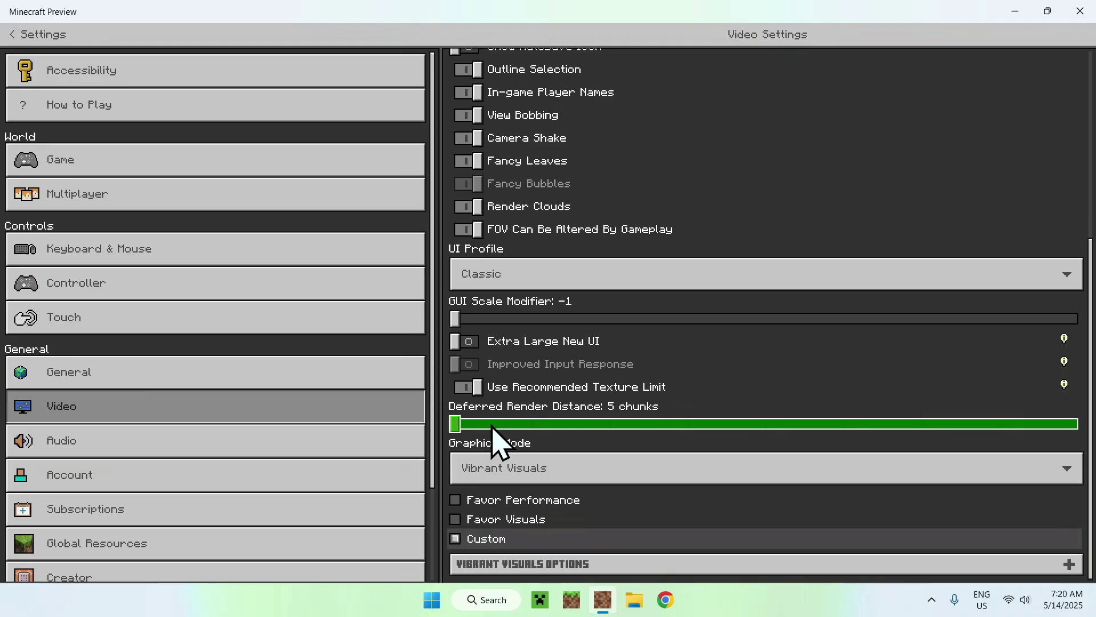
{"action": "left_click", "coordinate": [531, 426]}
{"action": "left_click", "coordinate": [611, 425]}
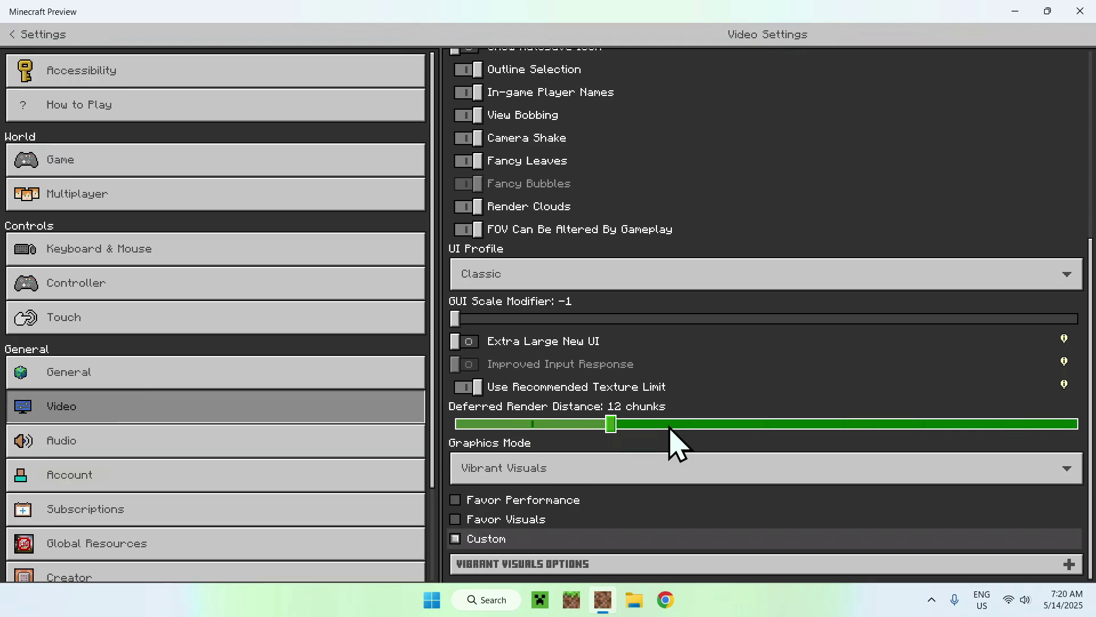
{"action": "left_click", "coordinate": [688, 426]}
{"action": "left_click", "coordinate": [767, 426]}
{"action": "left_click", "coordinate": [851, 425]}
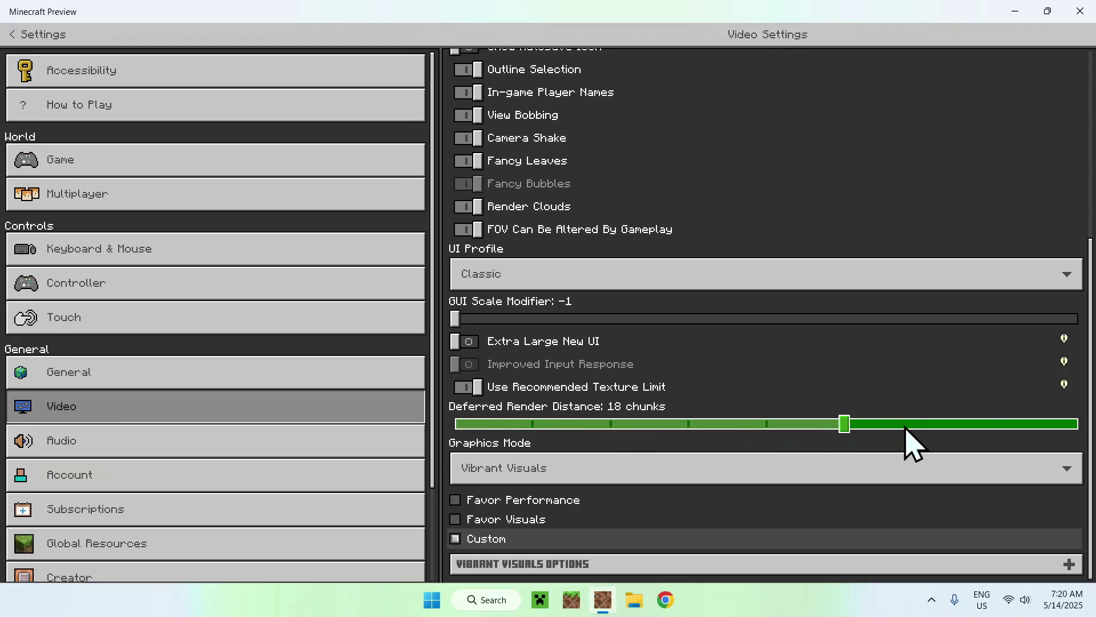
{"action": "left_click", "coordinate": [931, 425]}
{"action": "left_click", "coordinate": [1027, 425]}
{"action": "left_click", "coordinate": [1062, 426]}
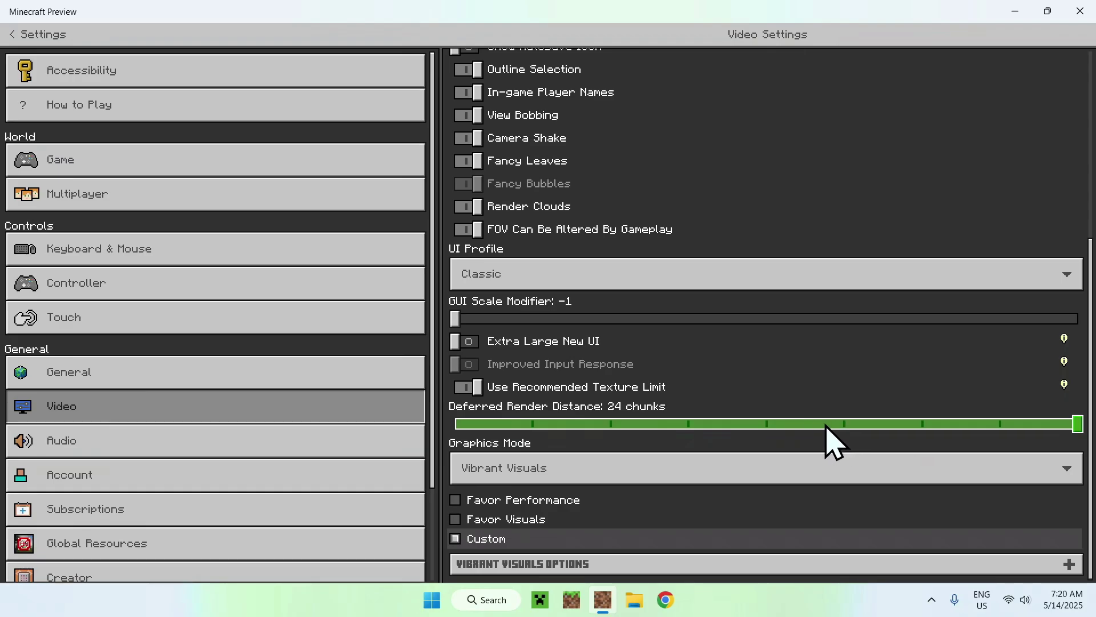
Resume play, fly over the distant savanna, land on the sand and switch to front third-person view
{"action": "key", "text": "Escape"}
{"action": "key", "text": "w"}
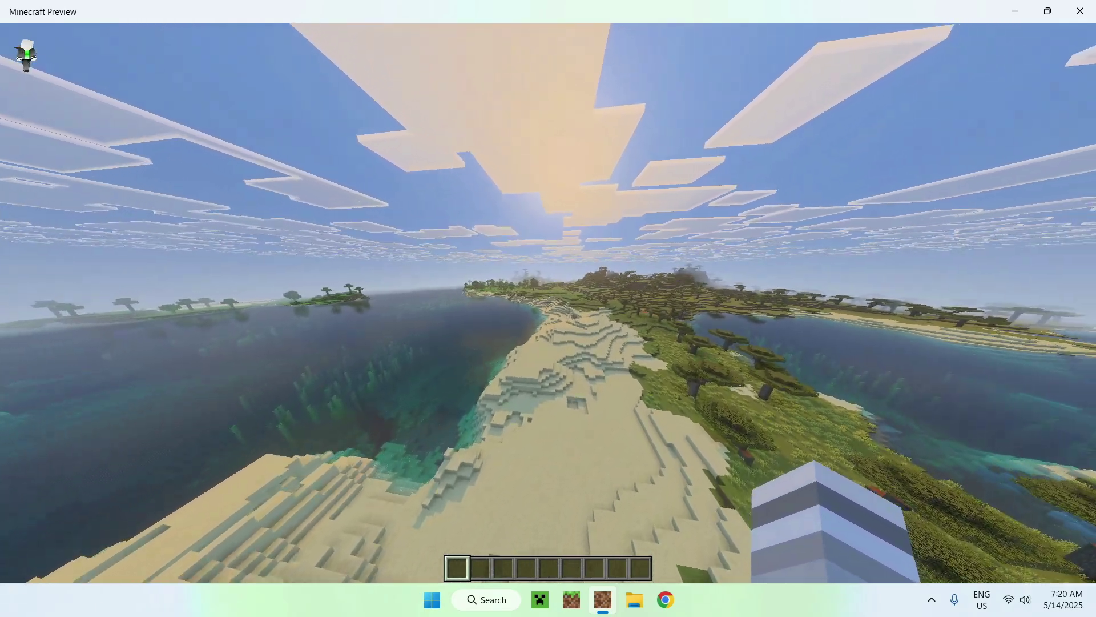
{"action": "key", "text": "shift"}
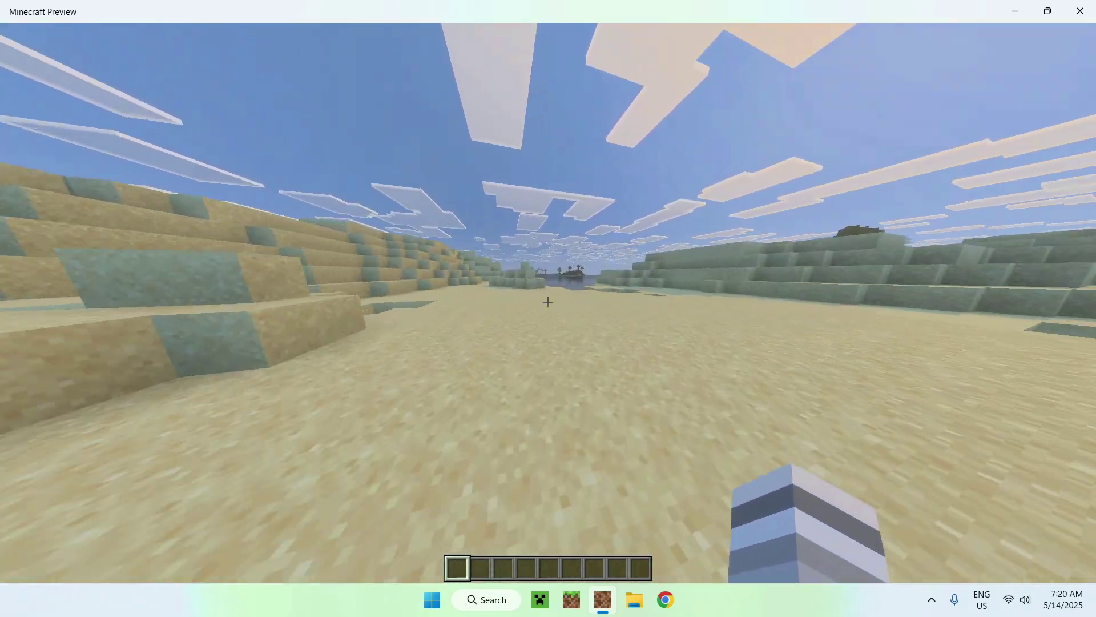
{"action": "key", "text": "F5"}
{"action": "key", "text": "F5"}
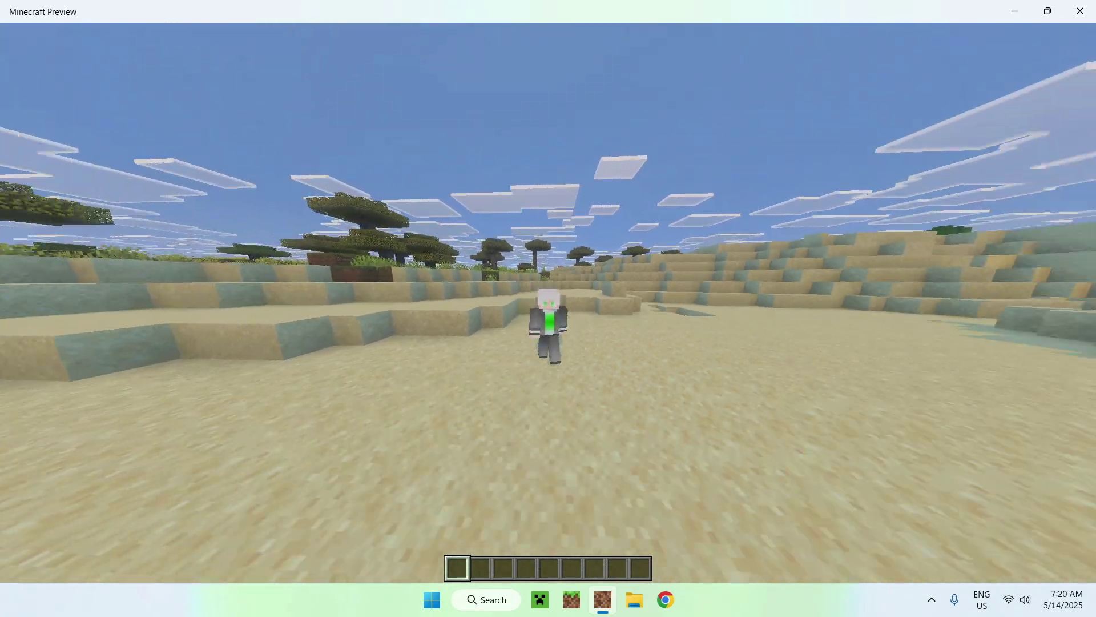